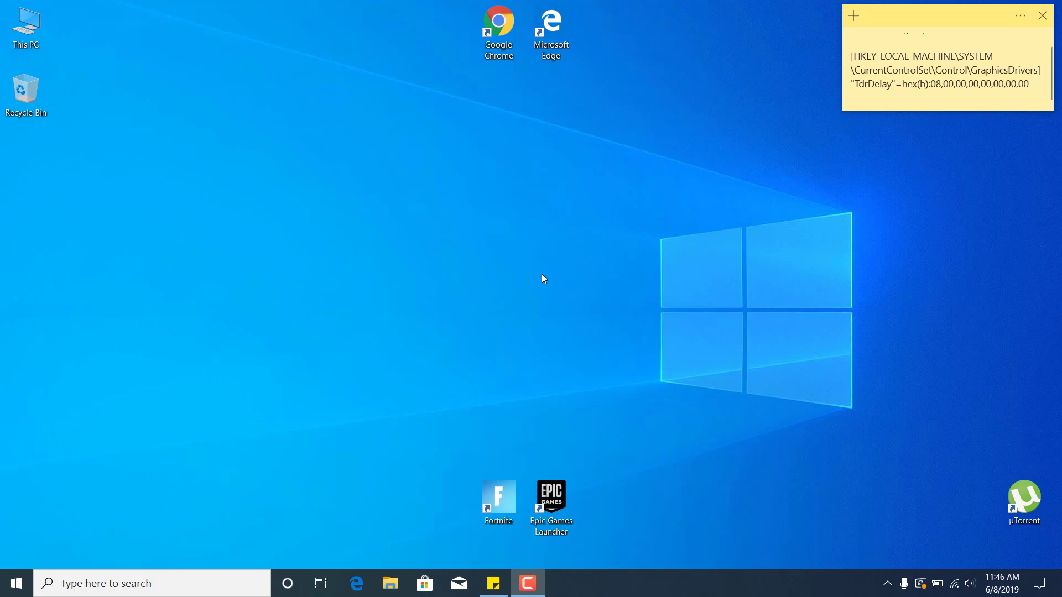
# - Launch Notepad and paste in the sticky note's GraphicsDrivers TdrDelay registry text
pyautogui.click(161, 584)
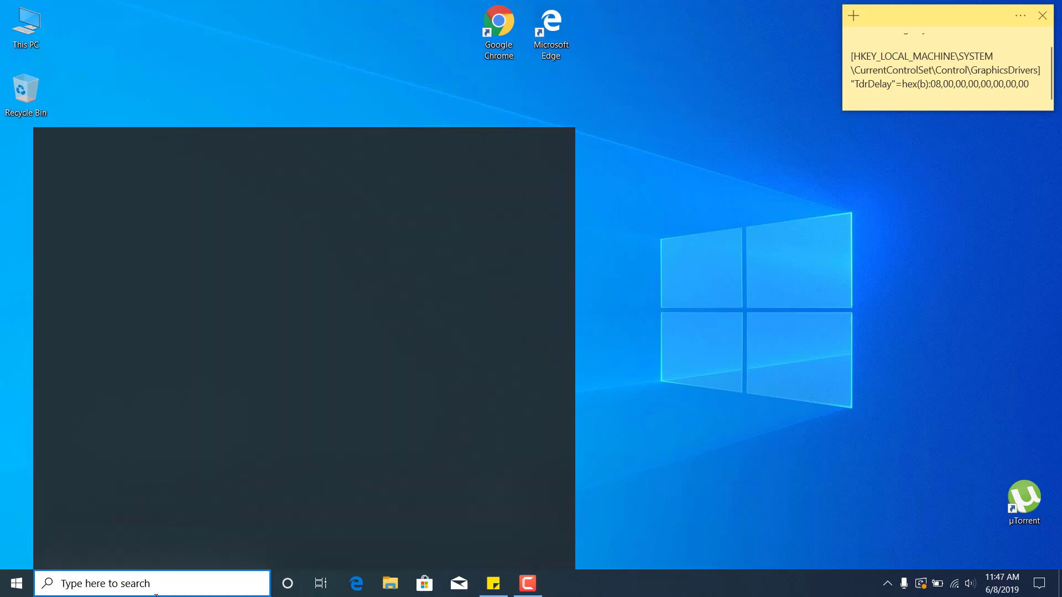
pyautogui.write('Notepad')
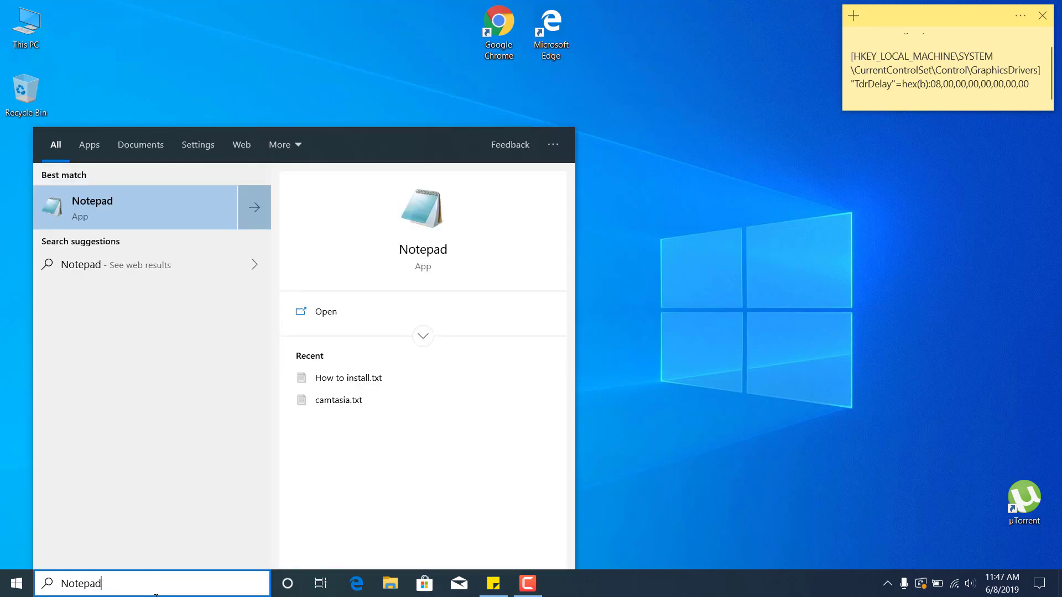
pyautogui.press('Return')
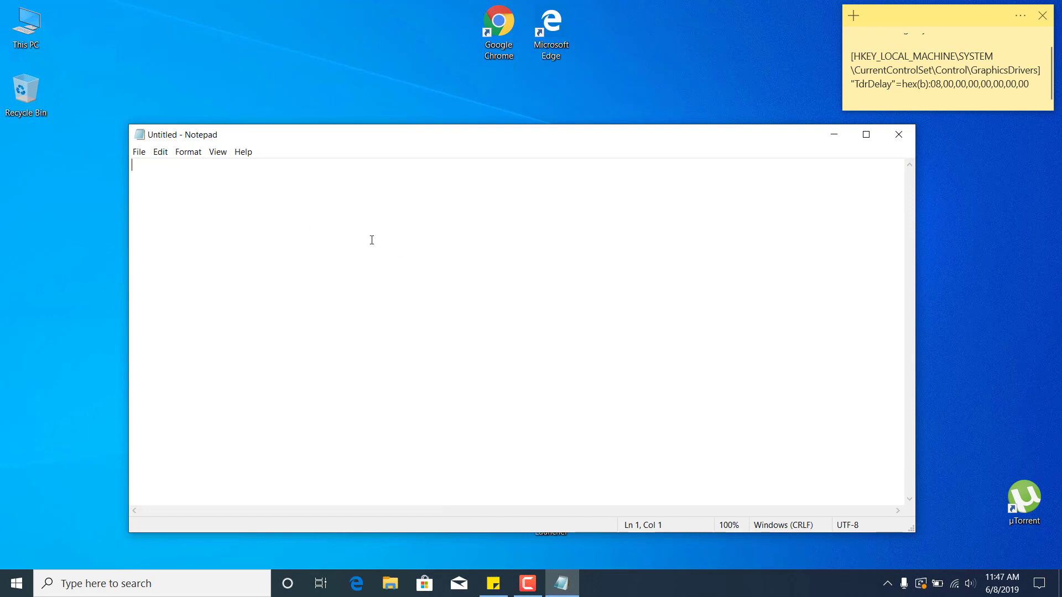
pyautogui.click(887, 83)
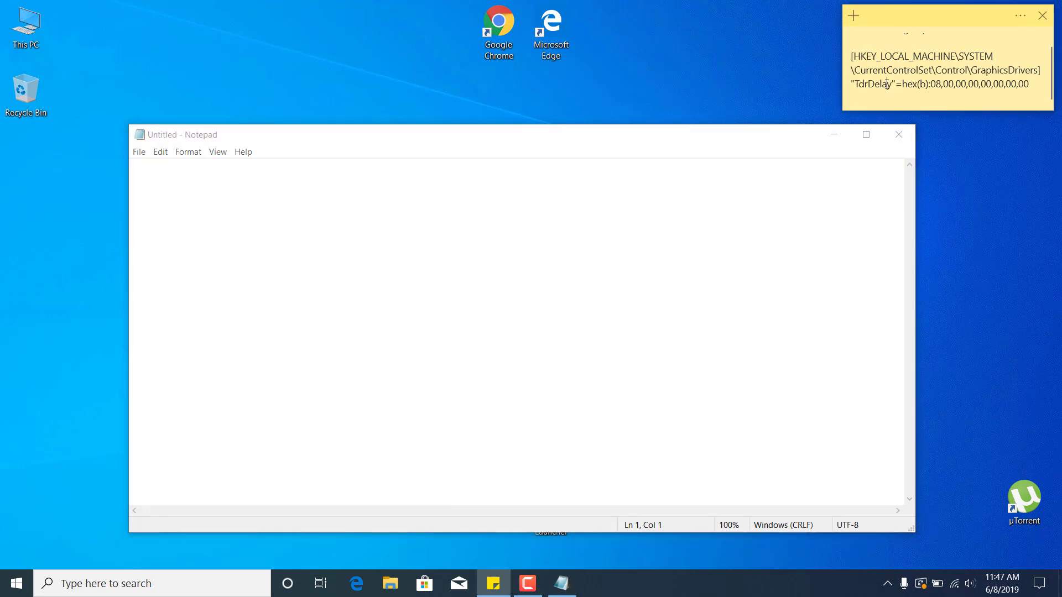
pyautogui.hotkey('ctrl', 'a')
pyautogui.hotkey('ctrl', 'c')
pyautogui.click(650, 281)
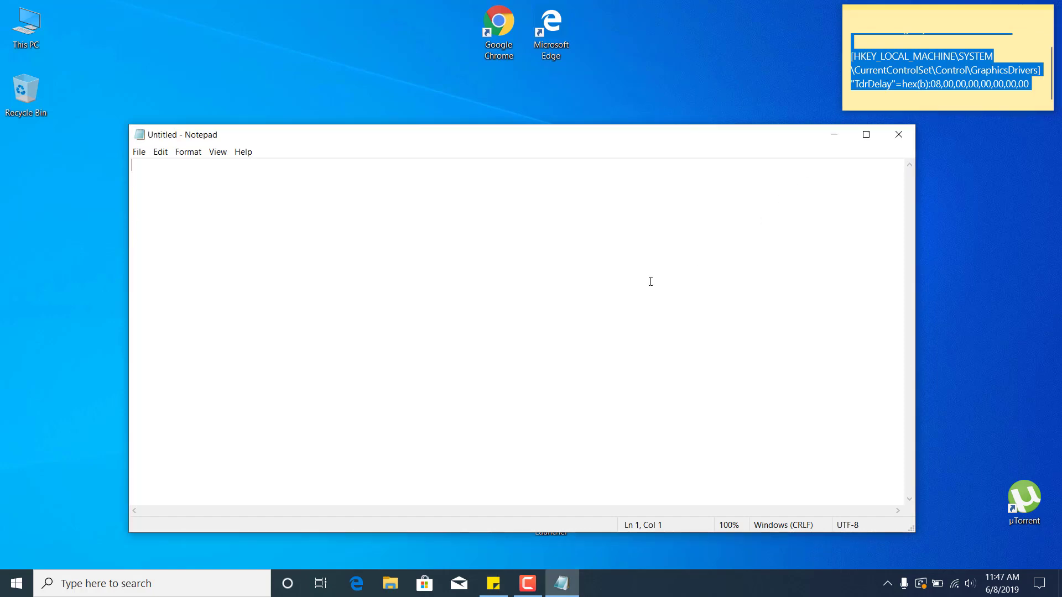
pyautogui.hotkey('ctrl', 'v')
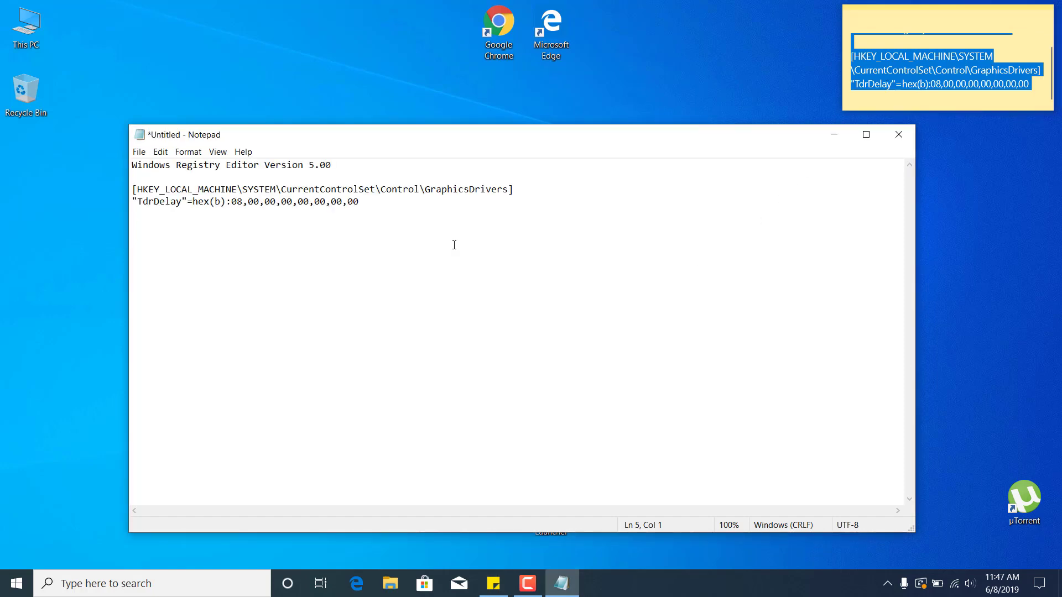
pyautogui.hotkey('ctrl', 'a')
# - Save the registry note to the Desktop as fortnite.reg
pyautogui.click(257, 277)
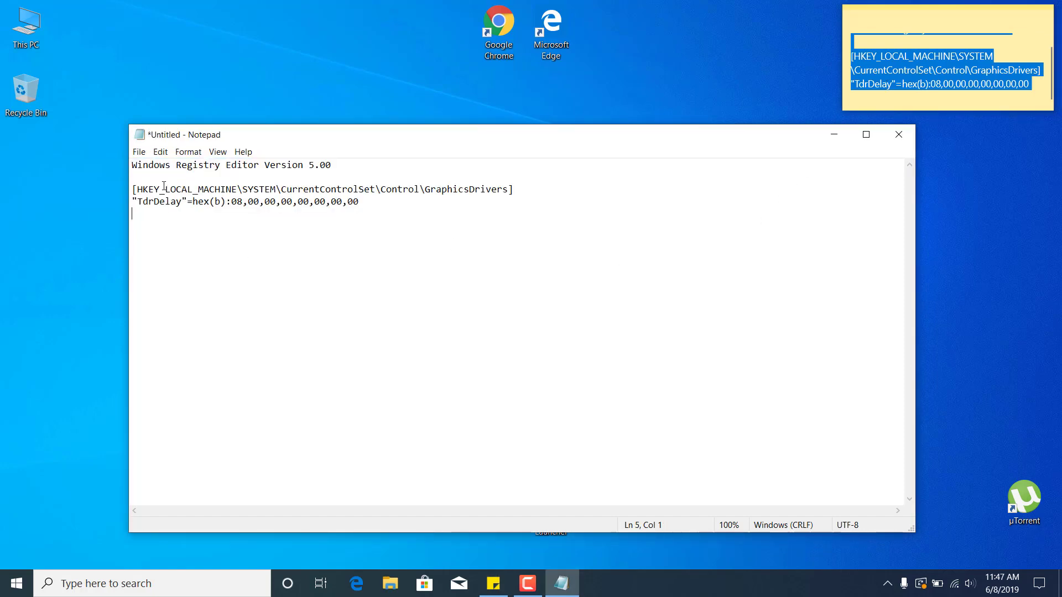
pyautogui.click(139, 153)
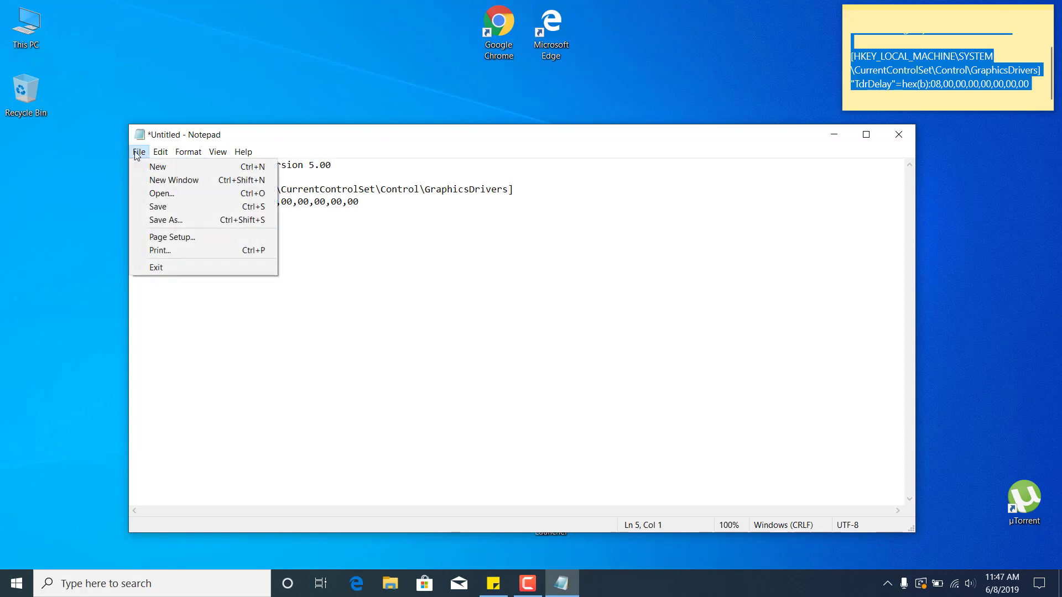
pyautogui.click(180, 224)
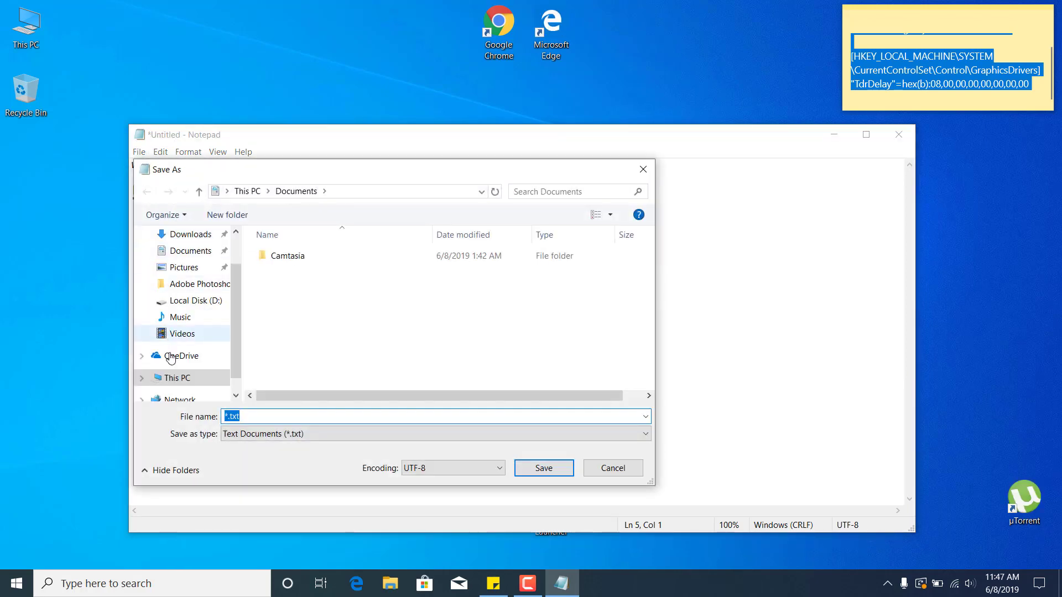
pyautogui.scroll(1, 187, 283)
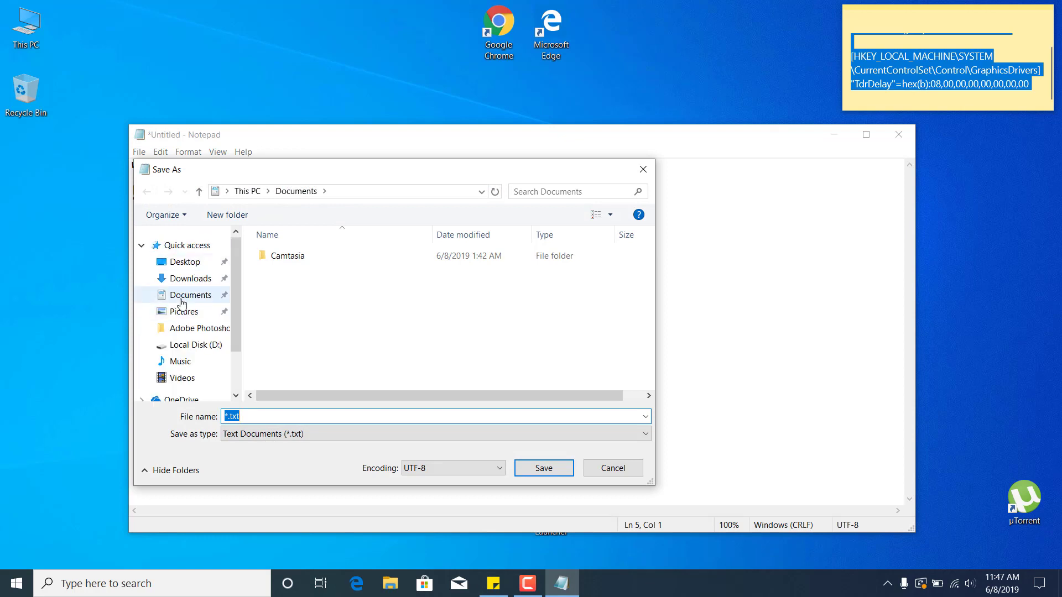
pyautogui.click(185, 261)
pyautogui.doubleClick(246, 416)
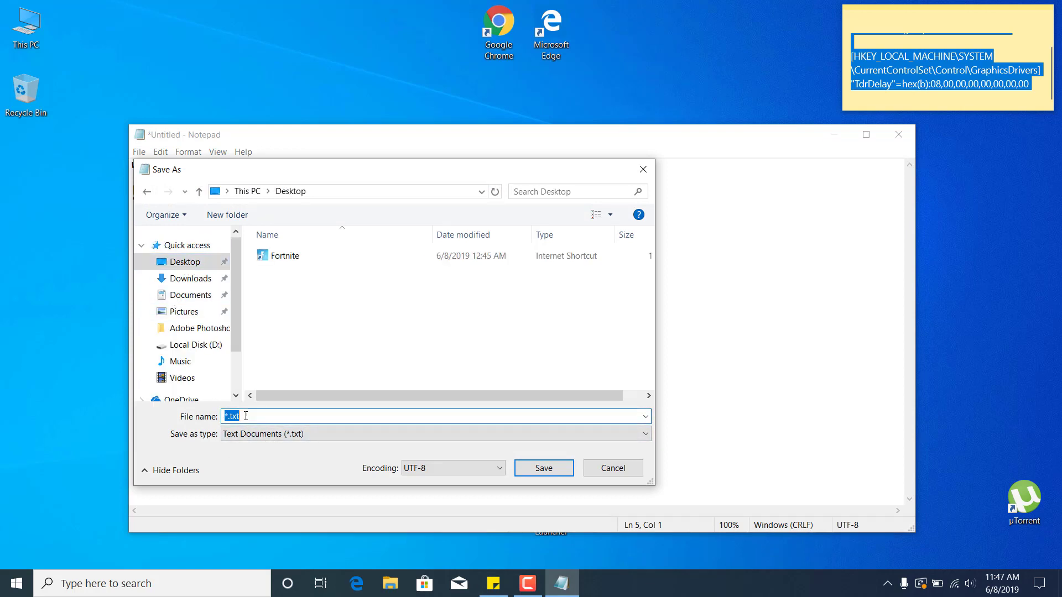
pyautogui.write('fortnite')
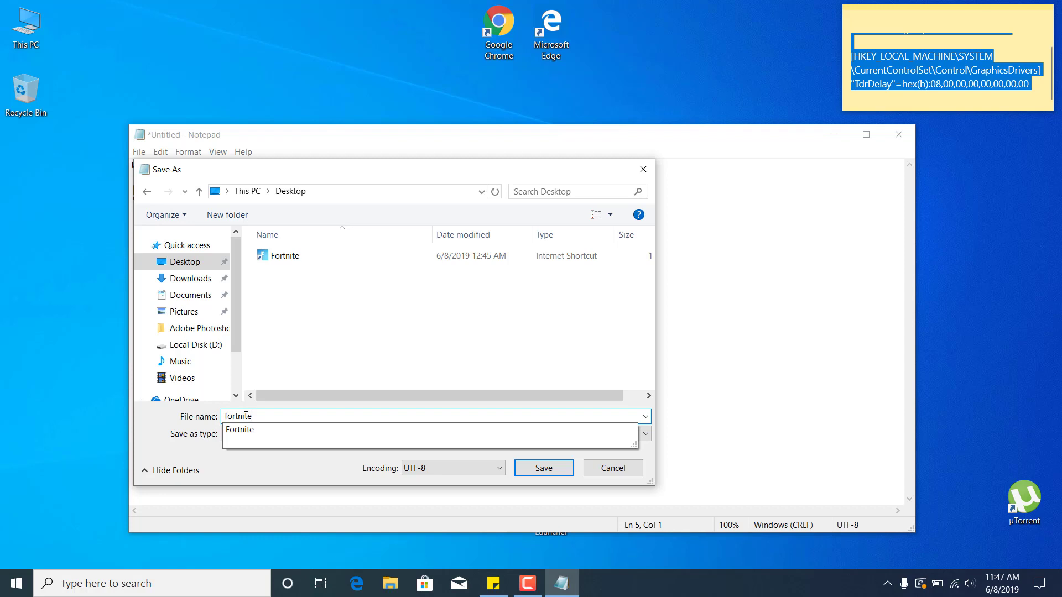
pyautogui.write('.')
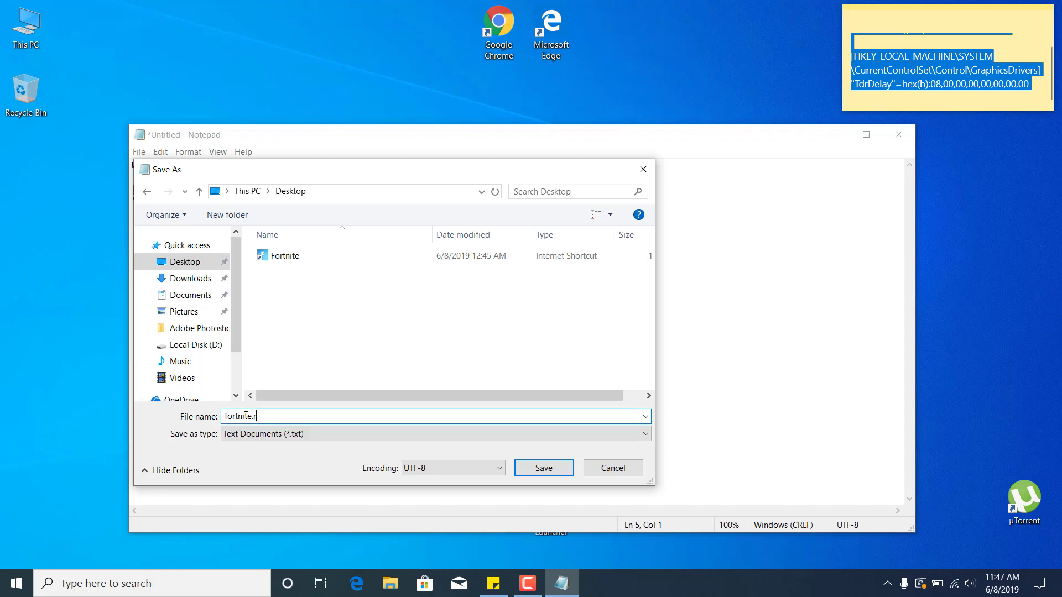
pyautogui.write('reg')
pyautogui.click(548, 467)
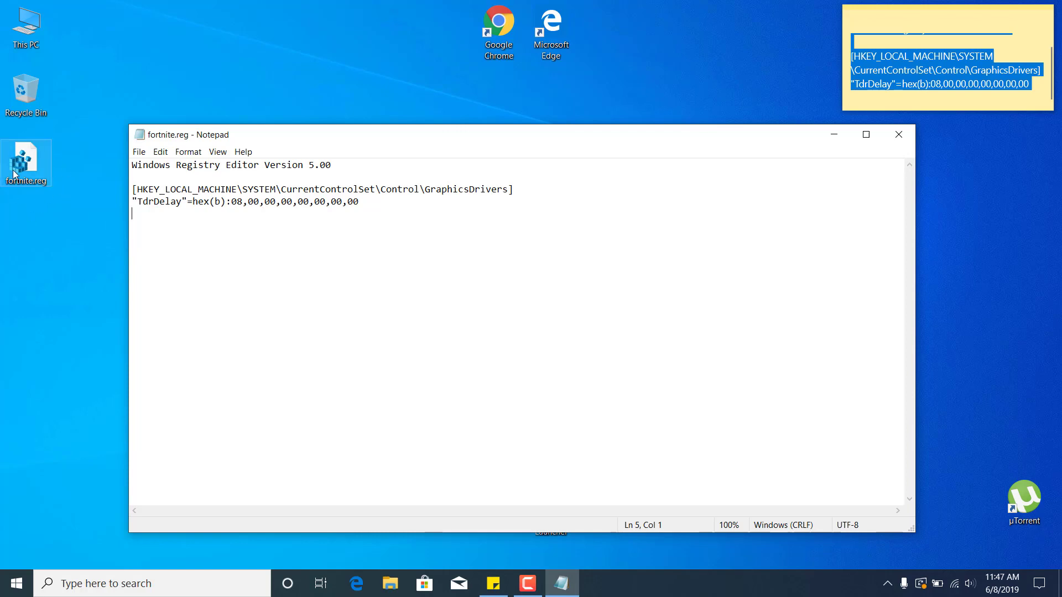
# - Close Notepad, import fortnite.reg from the Desktop, and acknowledge the success notice
pyautogui.hotkey('alt', 'F4')
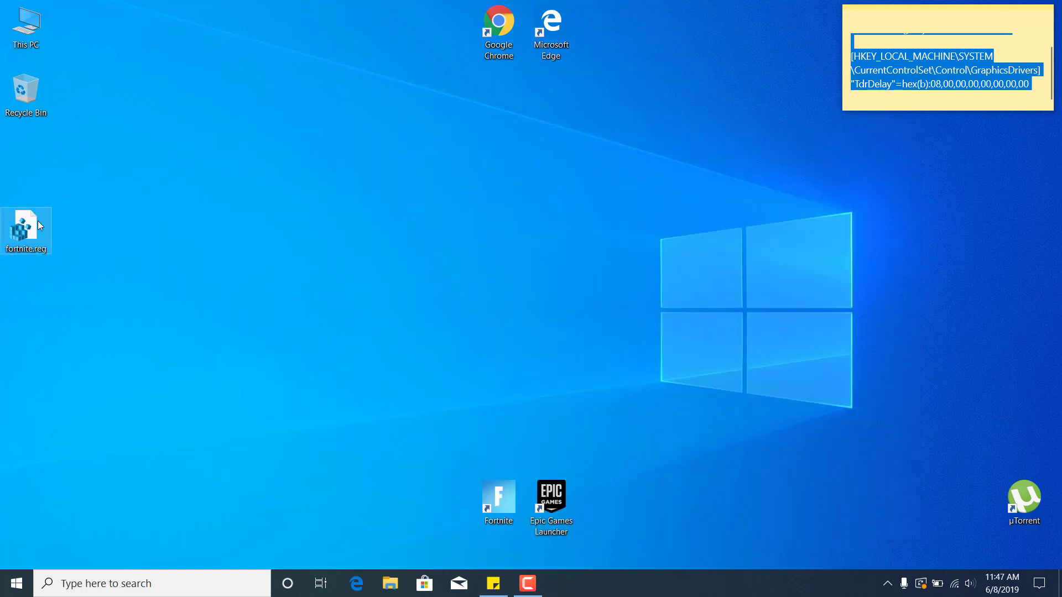
pyautogui.doubleClick(37, 222)
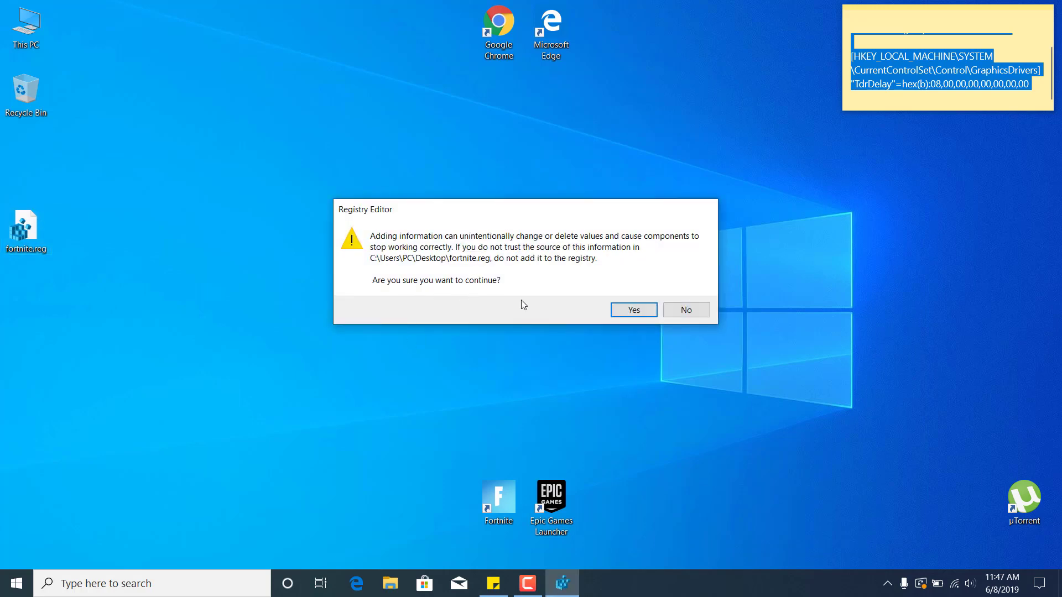
pyautogui.click(634, 310)
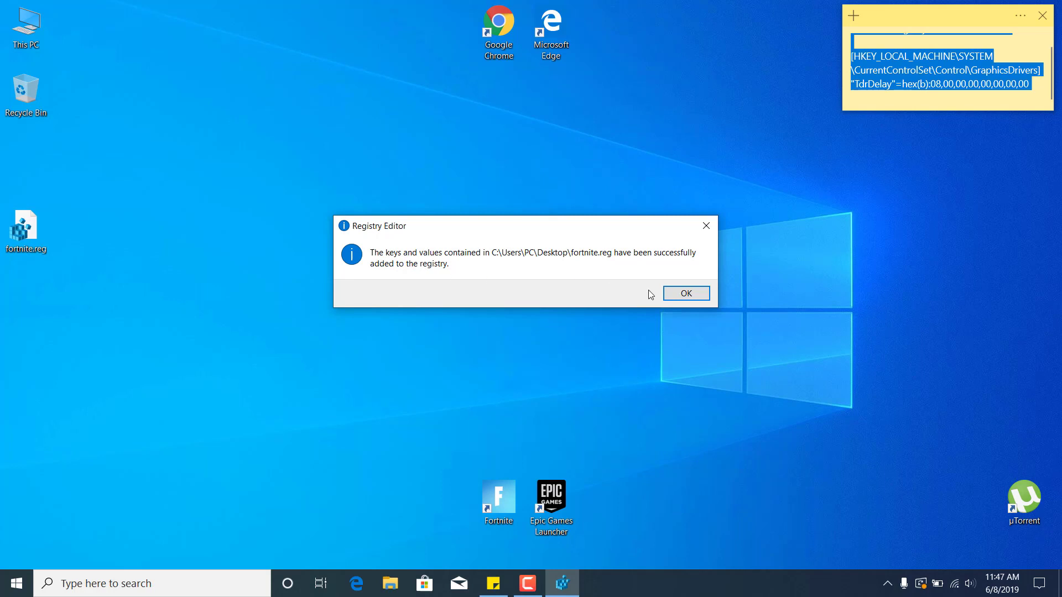
pyautogui.click(684, 295)
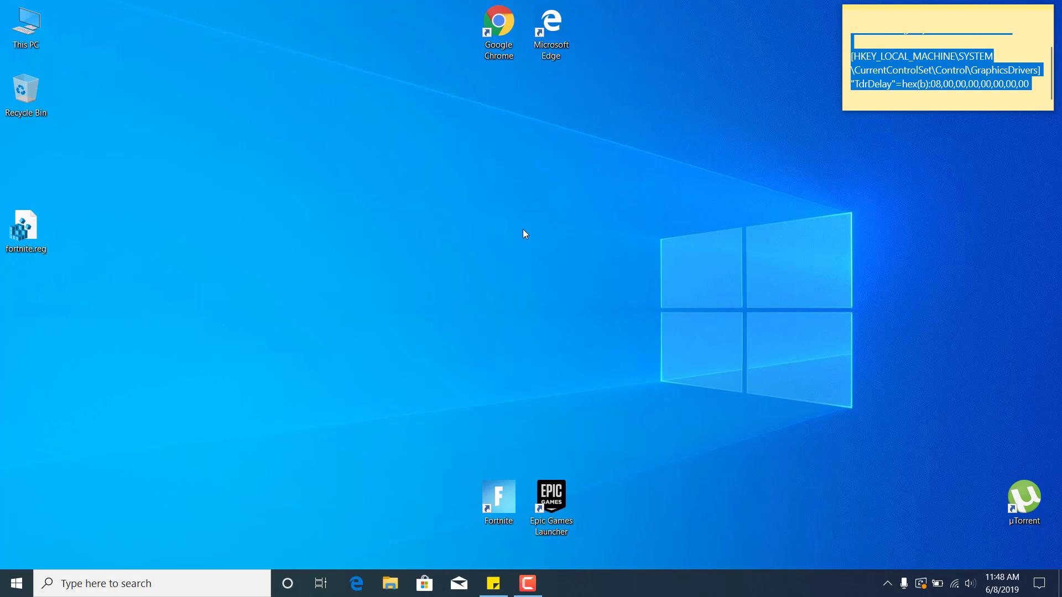
# - Launch regedit and browse HKEY_LOCAL_MACHINE\SYSTEM\CurrentControlSet\Control to the GraphicsDrivers key
pyautogui.click(189, 574)
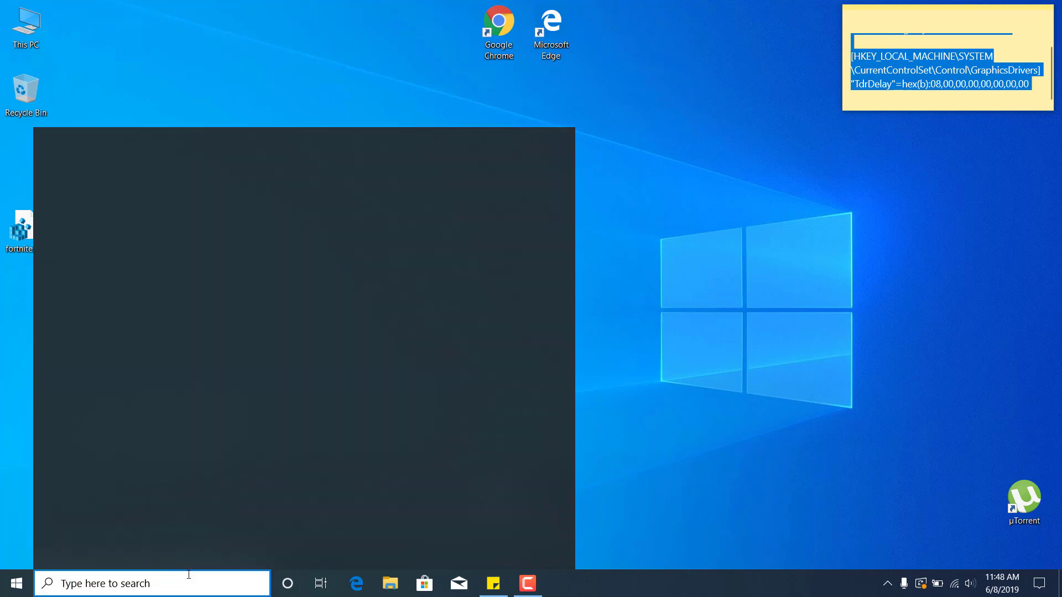
pyautogui.write('regedit')
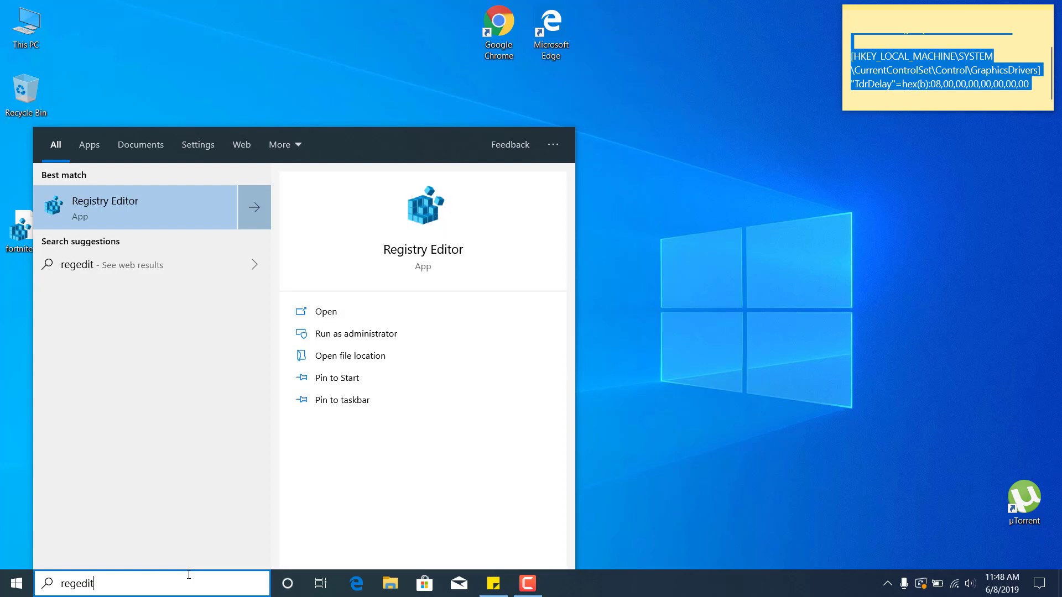
pyautogui.click(138, 212)
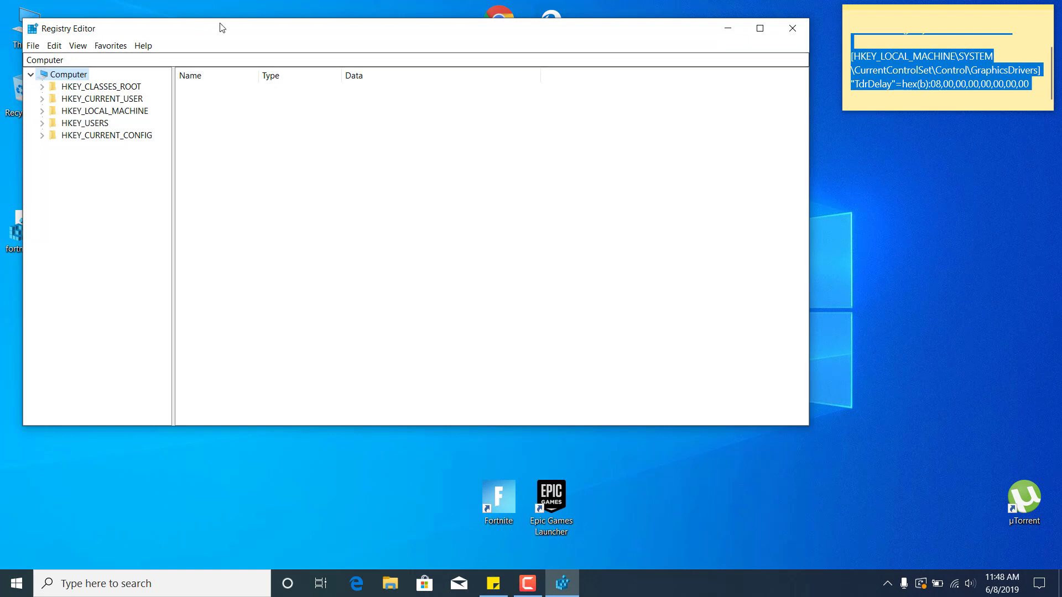
pyautogui.moveTo(211, 27); pyautogui.dragTo(345, 36)
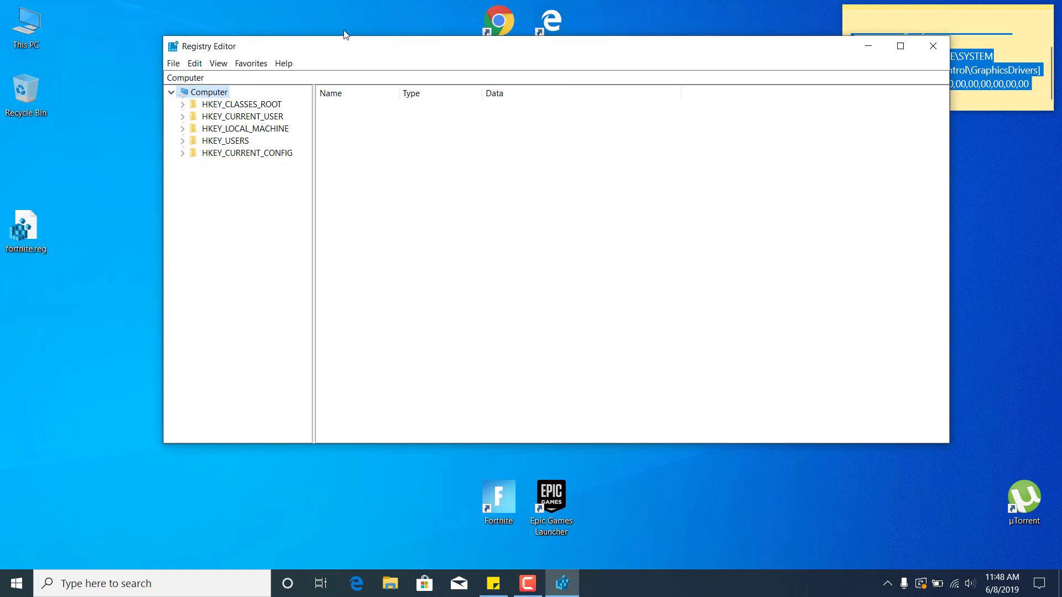
pyautogui.click(183, 130)
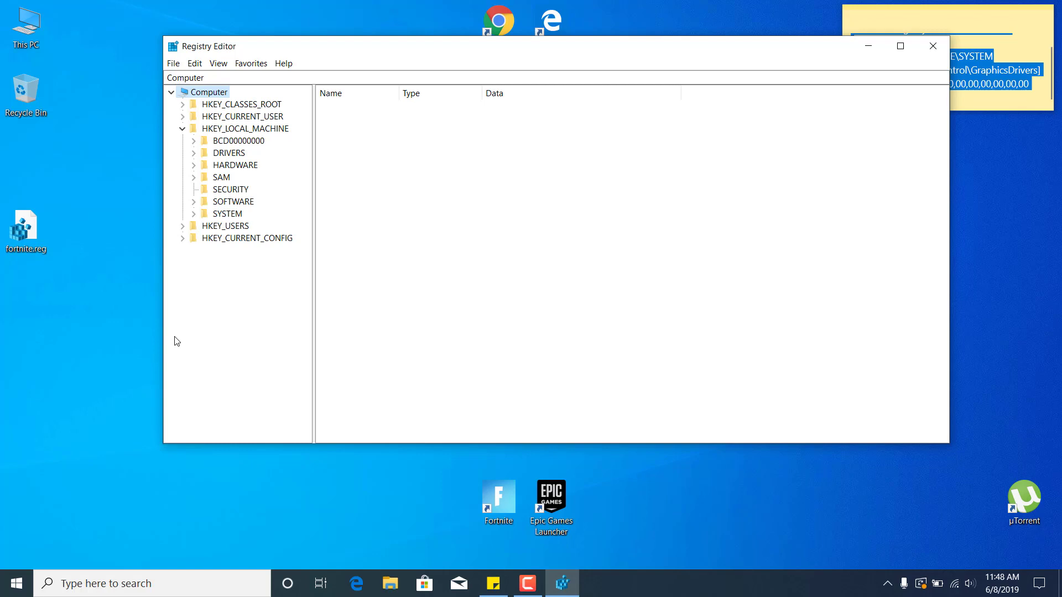
pyautogui.click(195, 215)
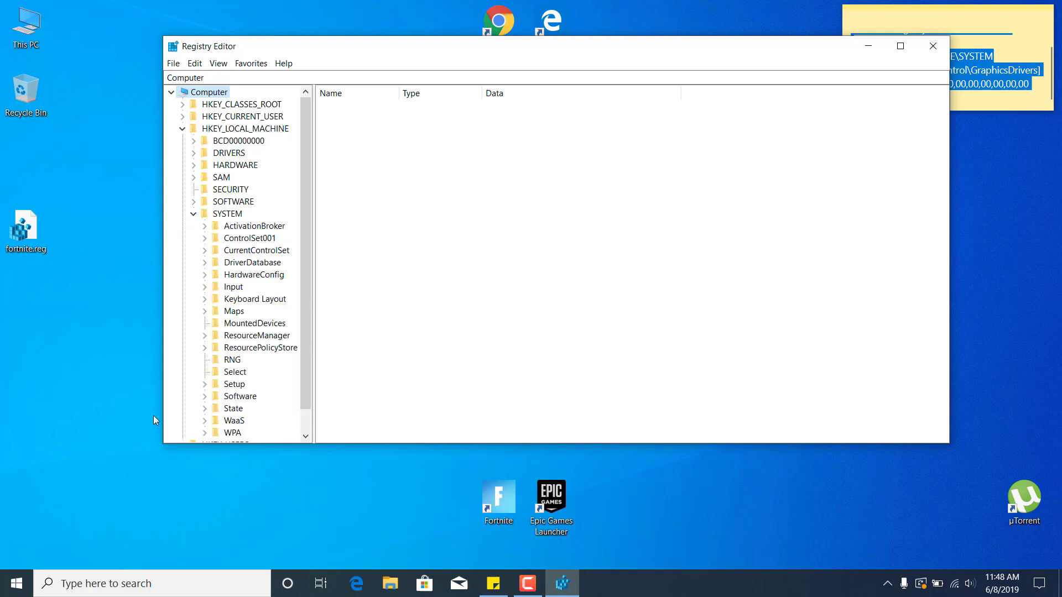
pyautogui.click(205, 252)
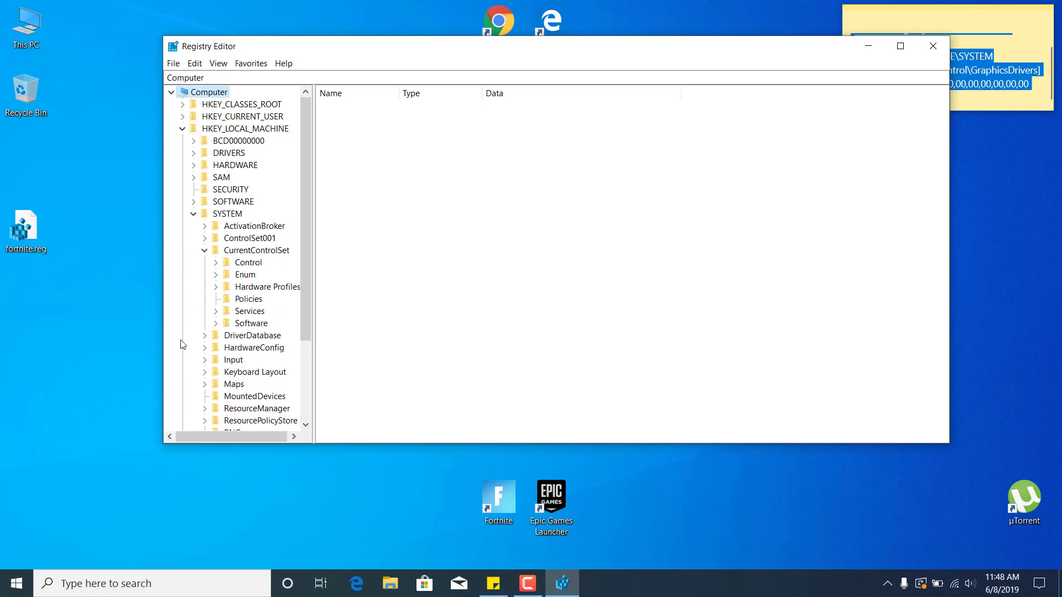
pyautogui.click(215, 263)
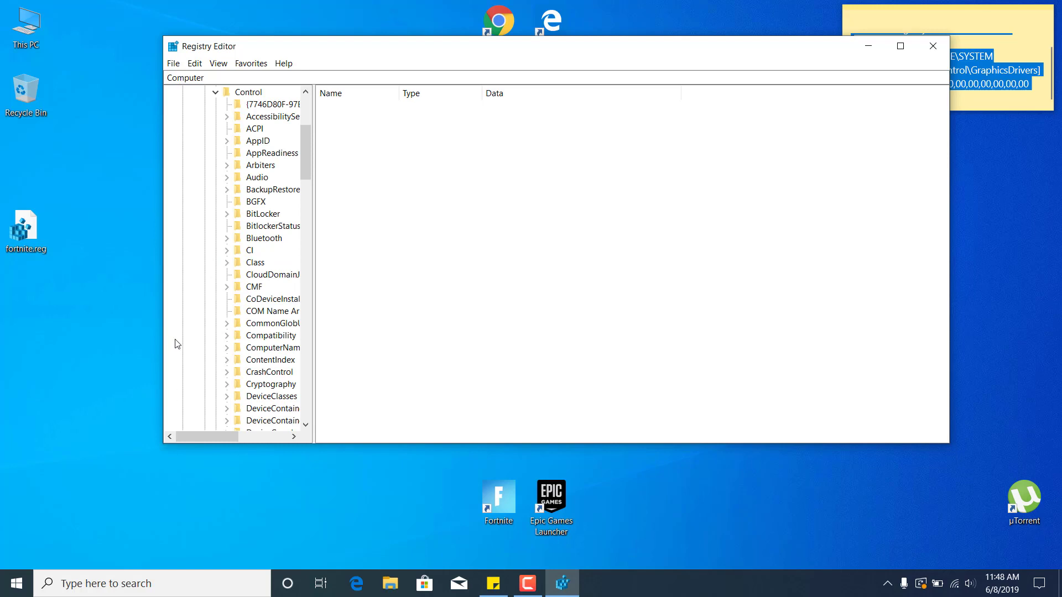
pyautogui.moveTo(211, 436); pyautogui.dragTo(231, 438)
pyautogui.scroll(-2, 226, 311)
pyautogui.scroll(-2, 227, 311)
pyautogui.scroll(-1, 227, 312)
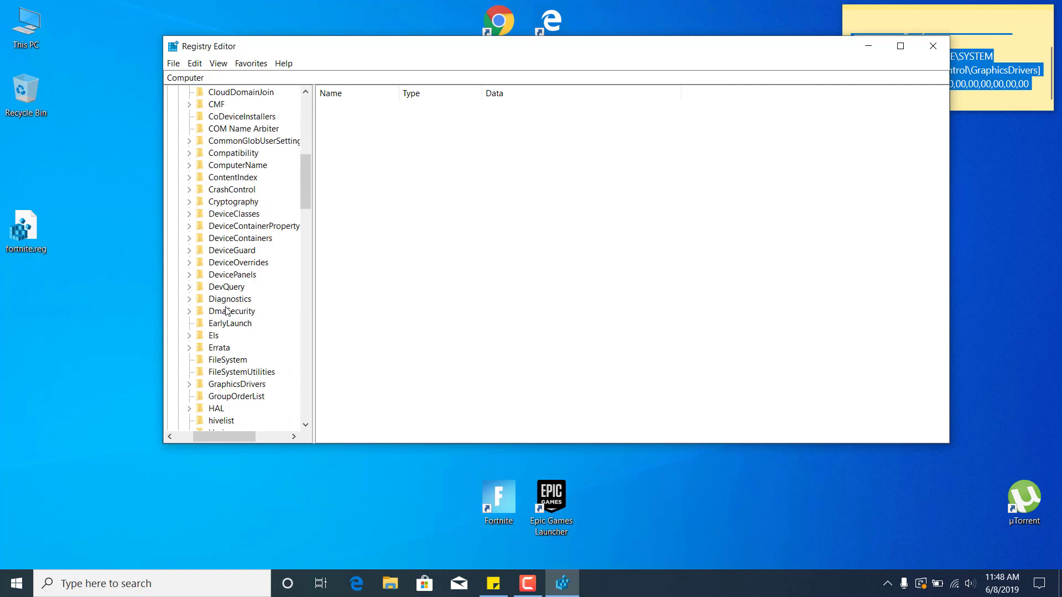
pyautogui.click(220, 386)
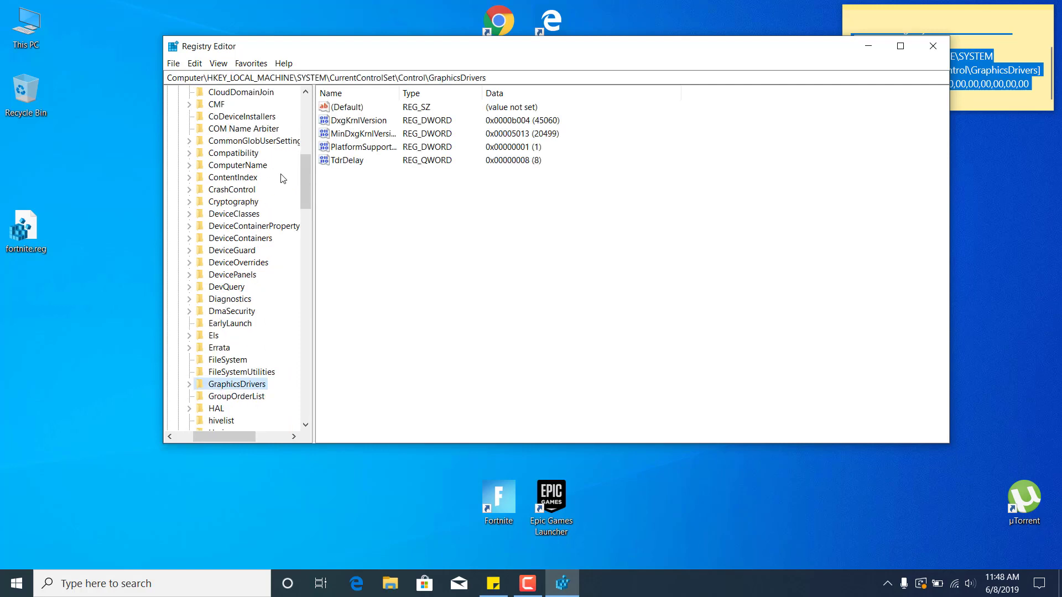
# - Delete the TdrDelay value from GraphicsDrivers and confirm the deletion
pyautogui.click(355, 161)
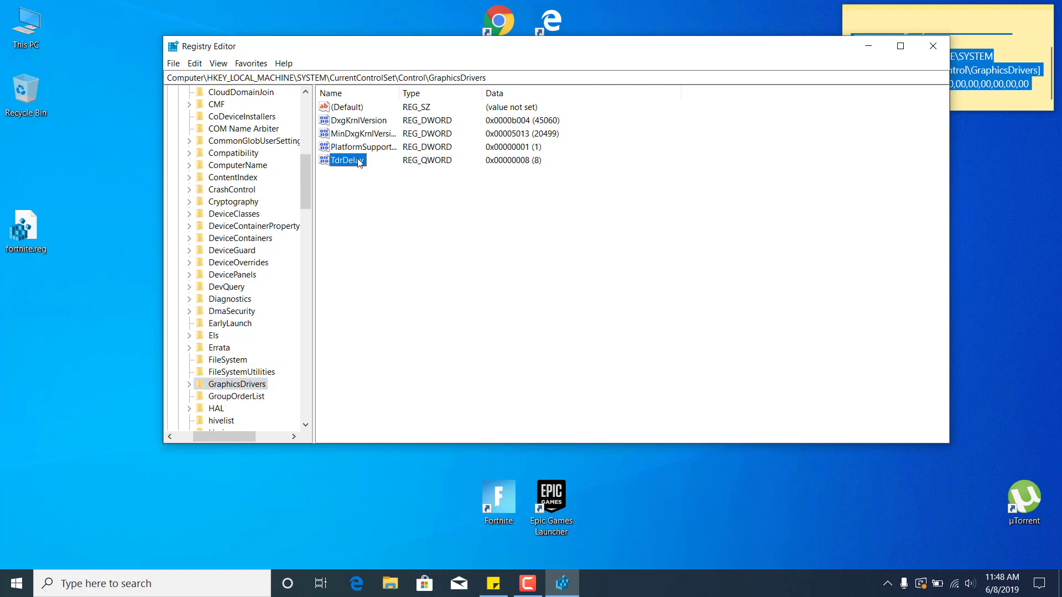
pyautogui.rightClick(355, 160)
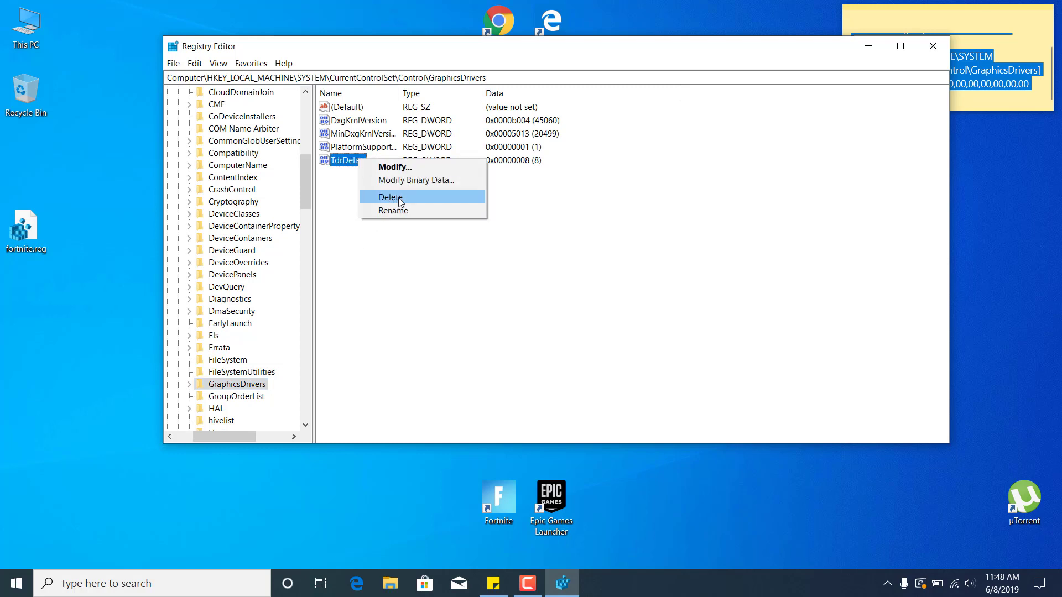
pyautogui.click(400, 198)
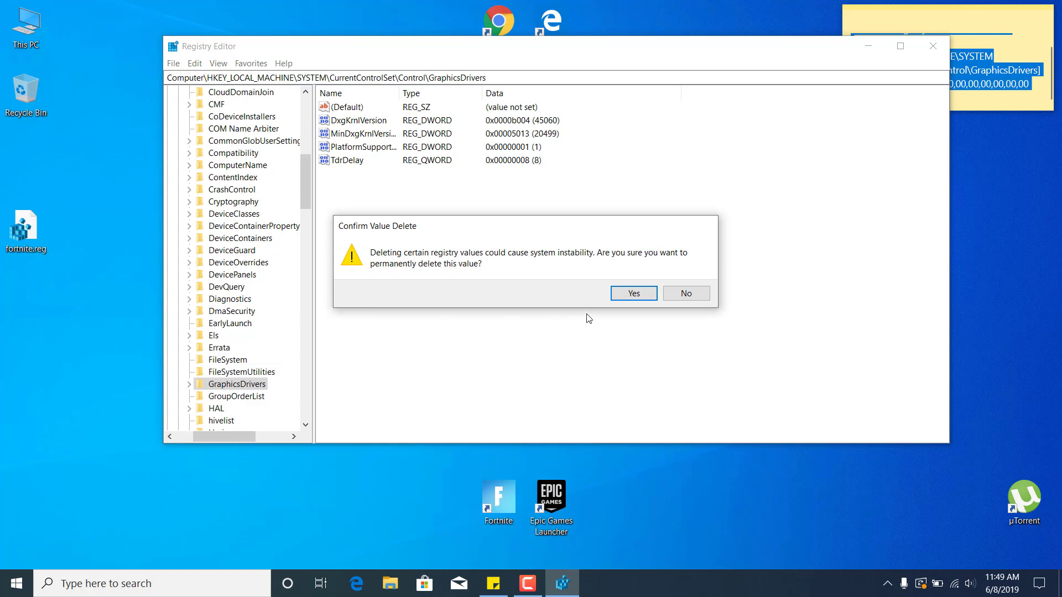
pyautogui.click(635, 295)
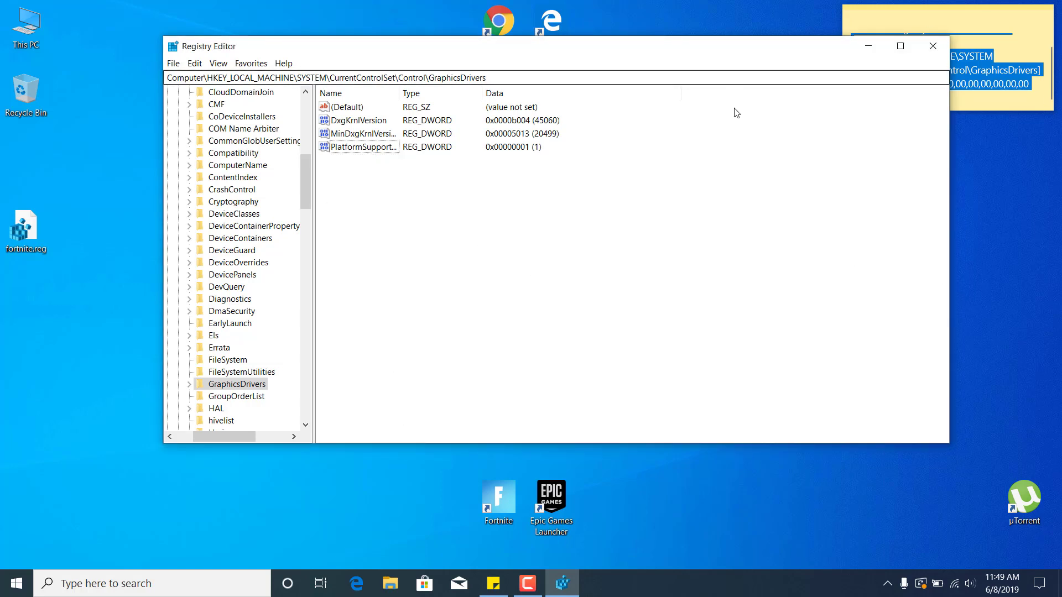
pyautogui.click(933, 46)
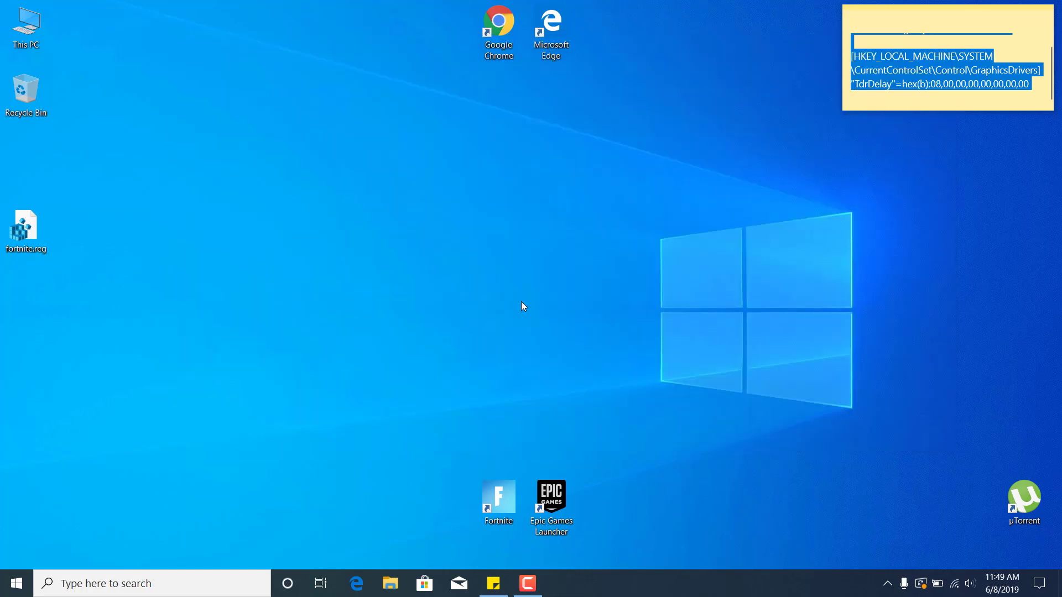